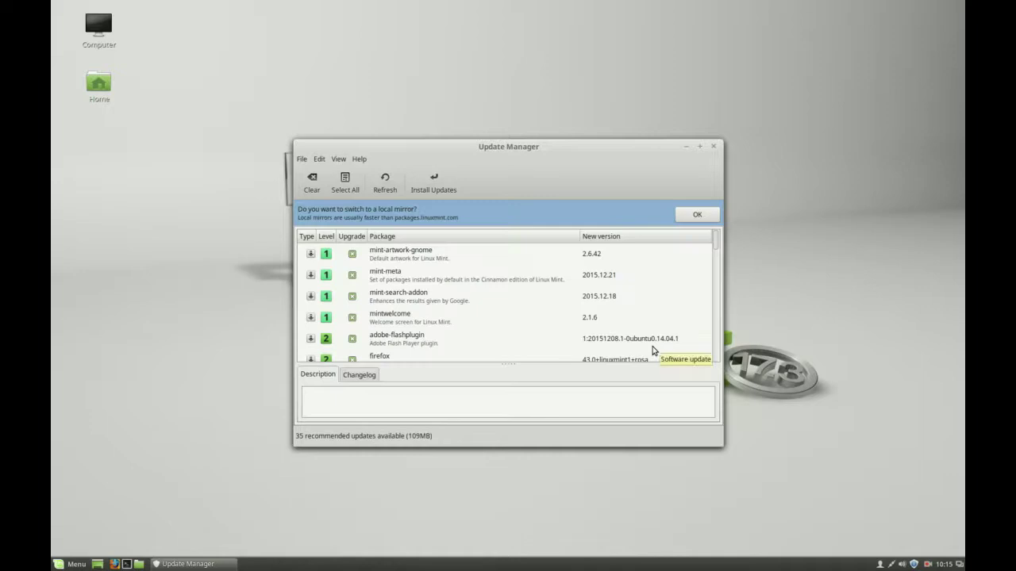
# - Install all recommended updates, authenticating with the account password
pyautogui.click(445, 179)
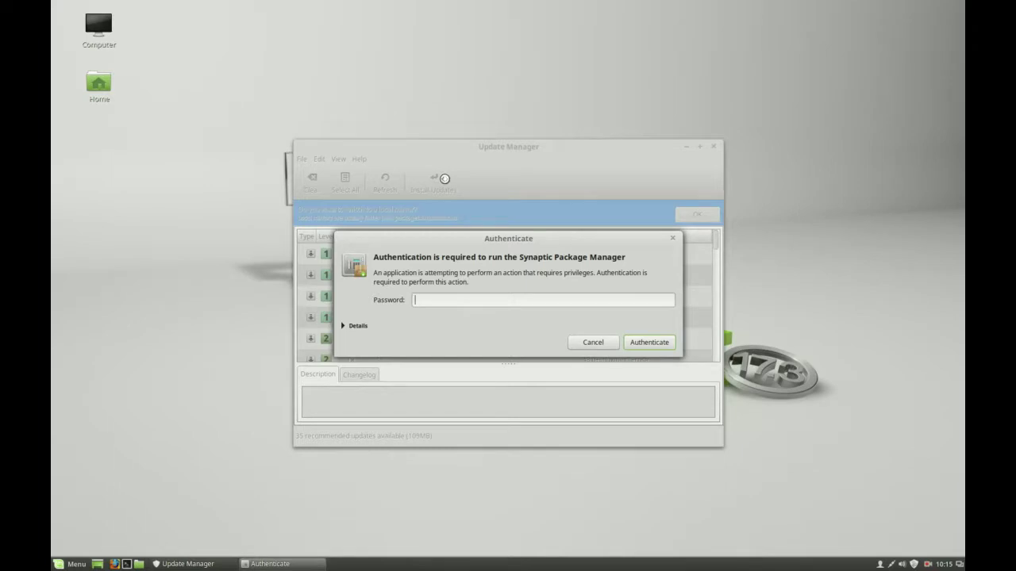
pyautogui.write('****')
pyautogui.press('Return')
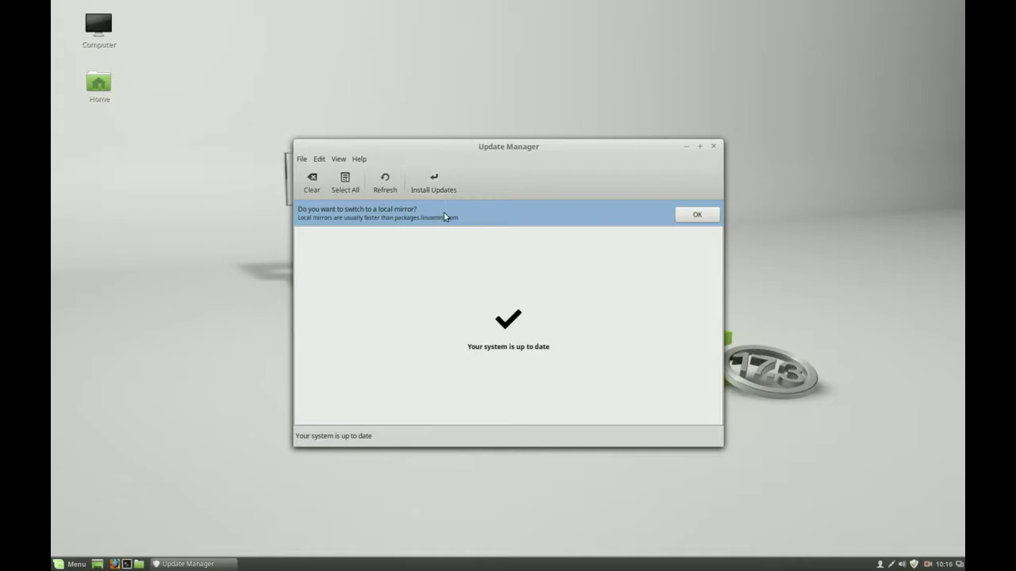
# - Accept switching to a local mirror, authenticate with the account password, and set the Main (rosa) mirror to LayerJet Solutions Open Source Mirror Service
pyautogui.click(697, 215)
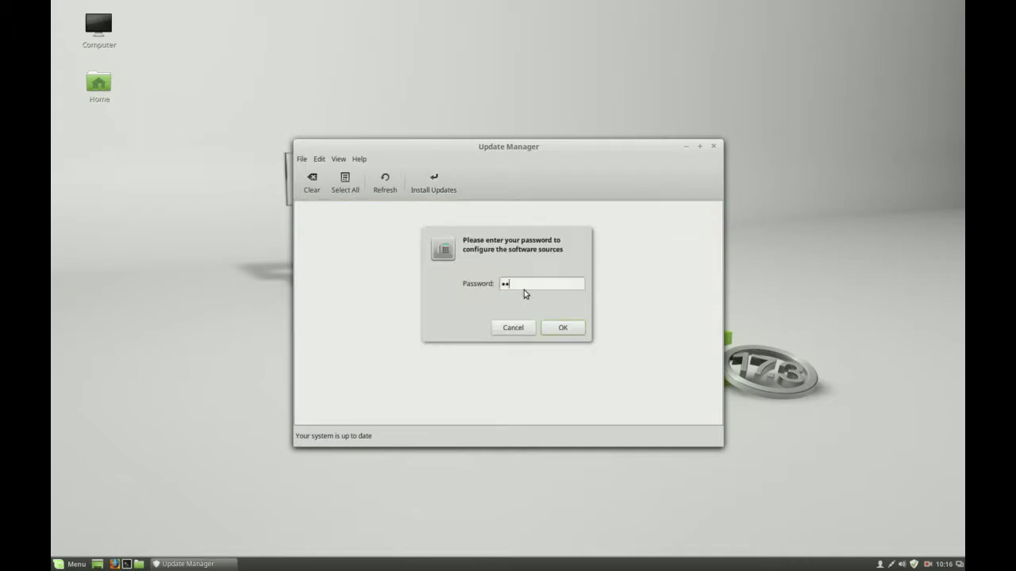
pyautogui.press('Return')
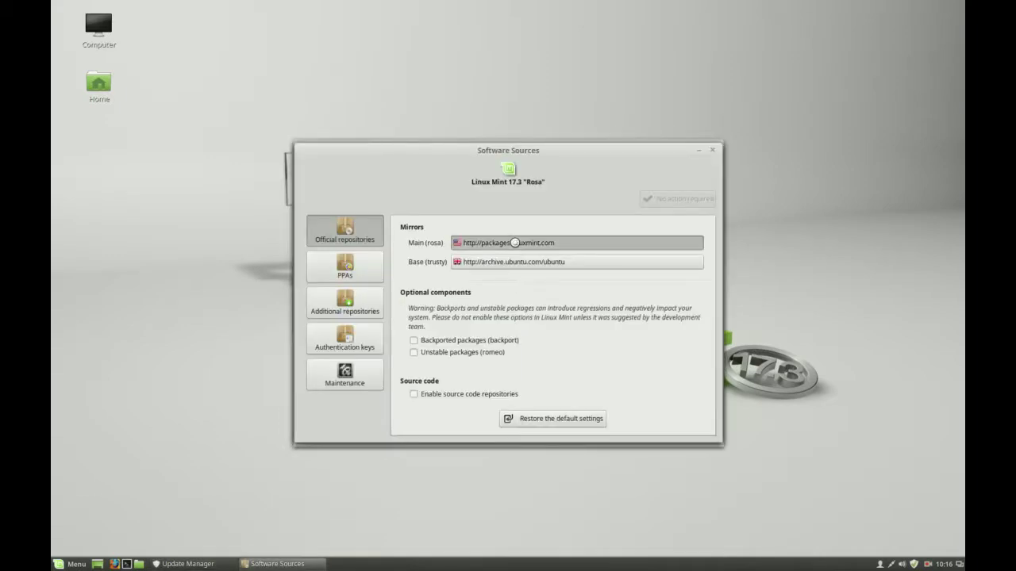
pyautogui.click(515, 243)
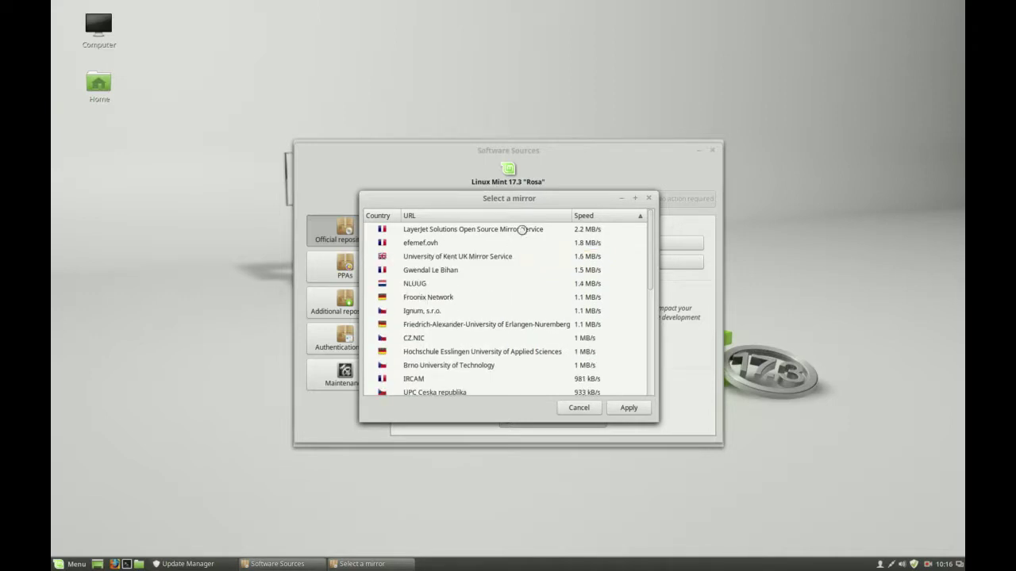
pyautogui.click(521, 229)
pyautogui.click(628, 407)
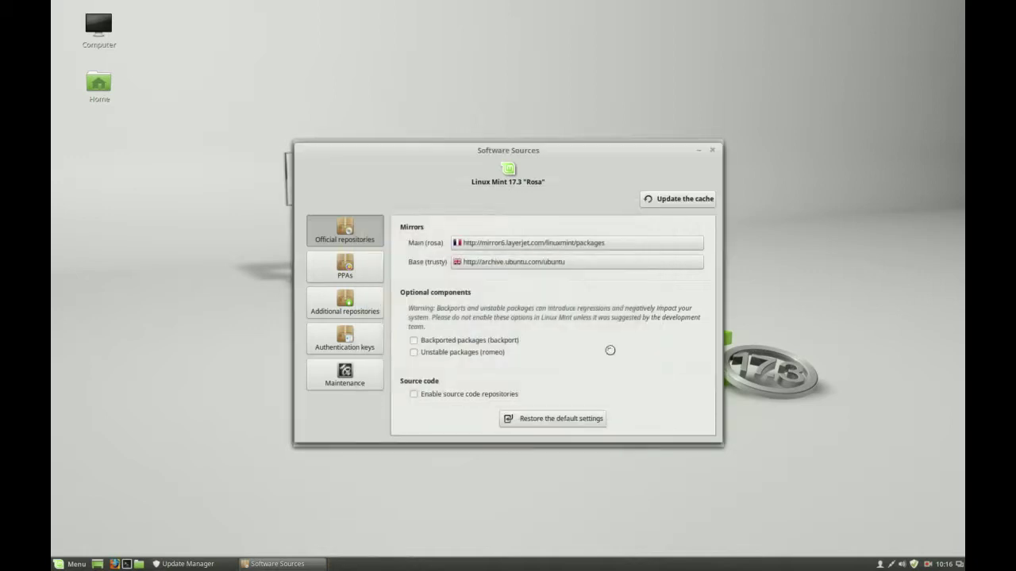
pyautogui.click(540, 263)
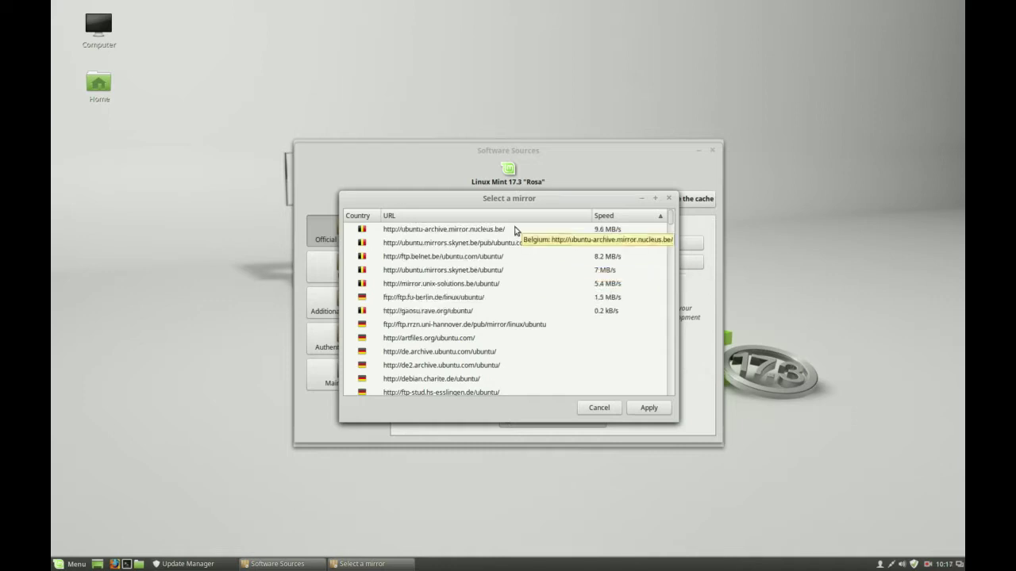
pyautogui.click(514, 230)
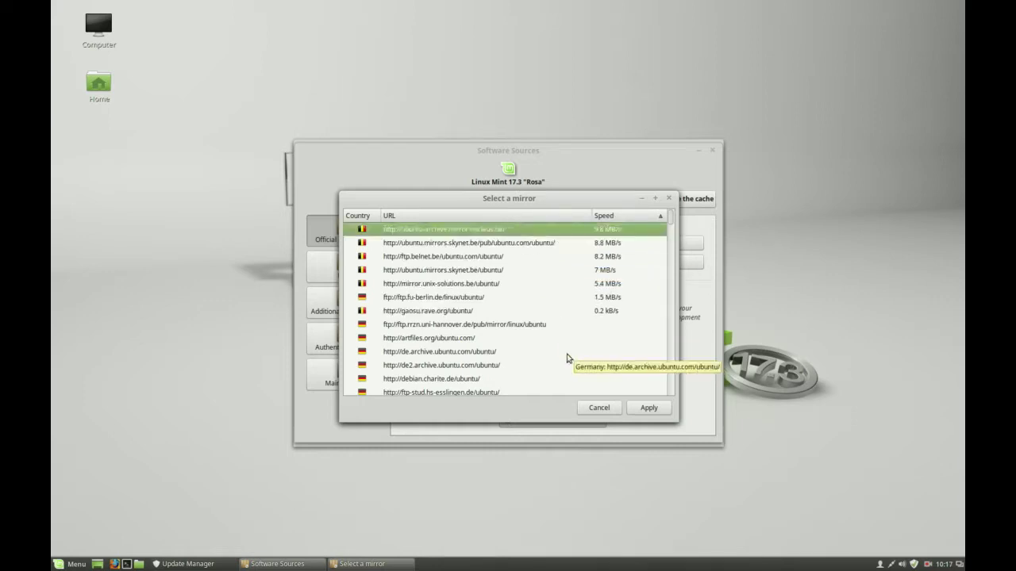
pyautogui.click(650, 408)
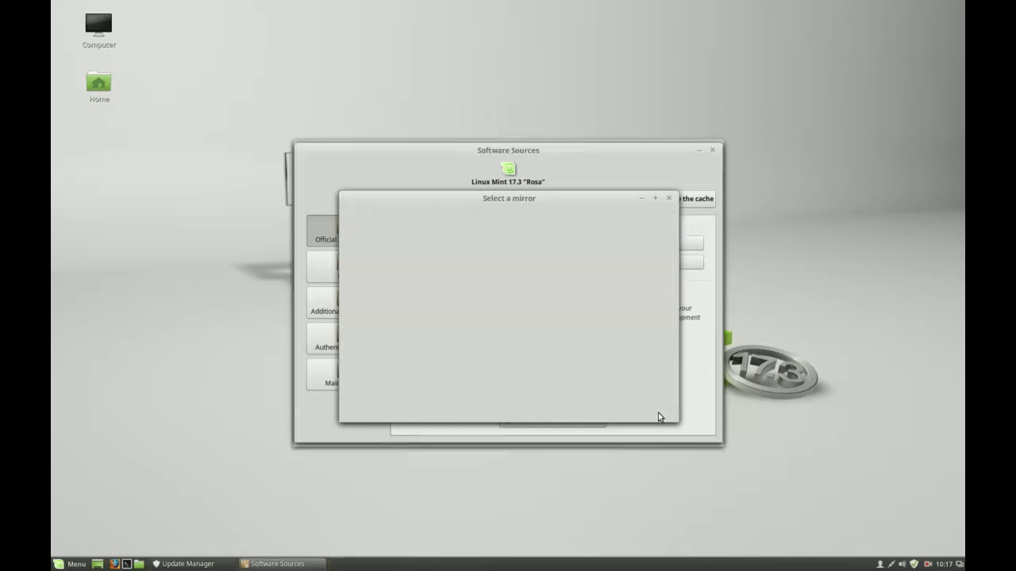
pyautogui.click(673, 201)
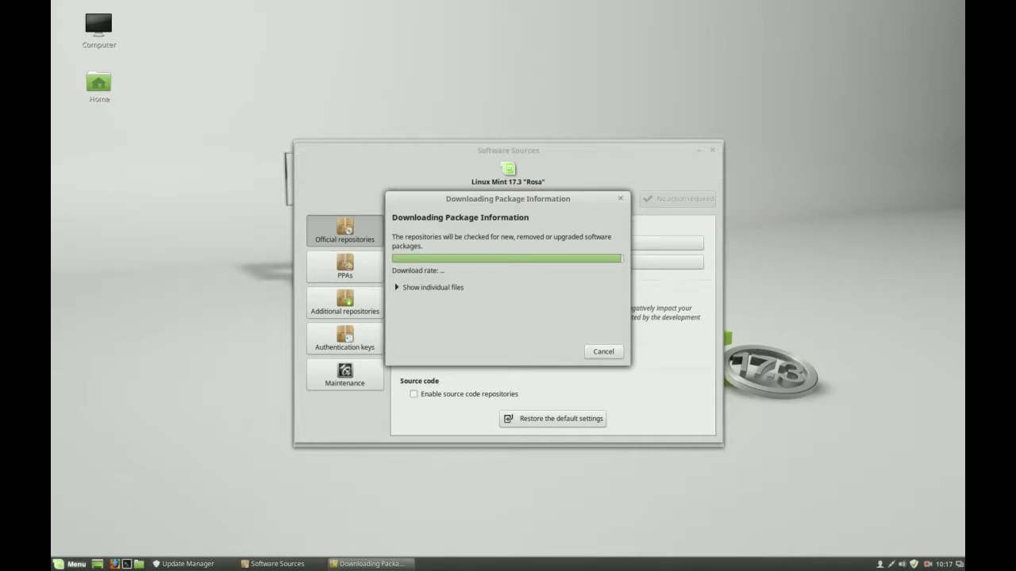
# - Find and launch Driver Manager, authenticating with the account password
pyautogui.click(72, 559)
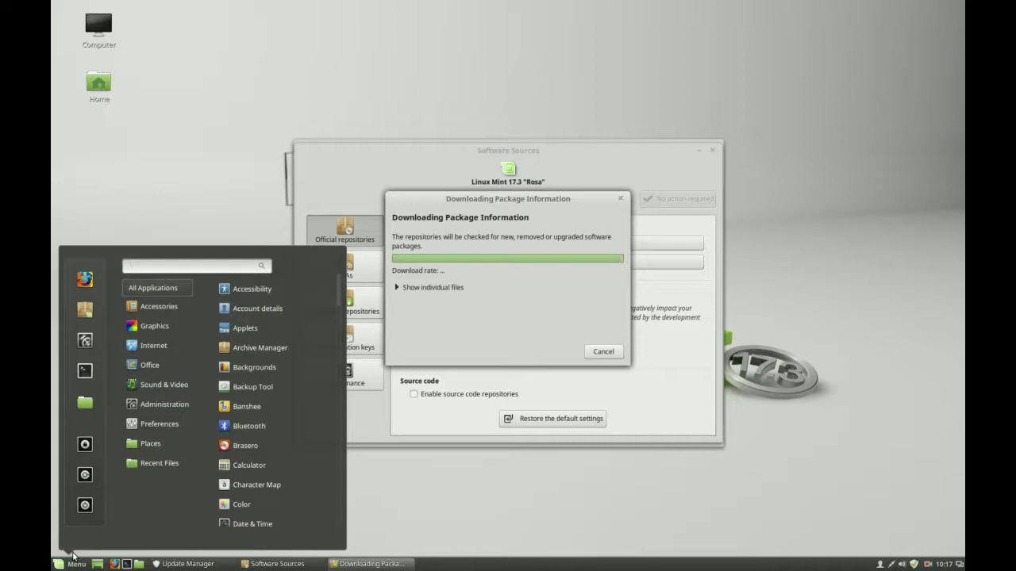
pyautogui.write('dri')
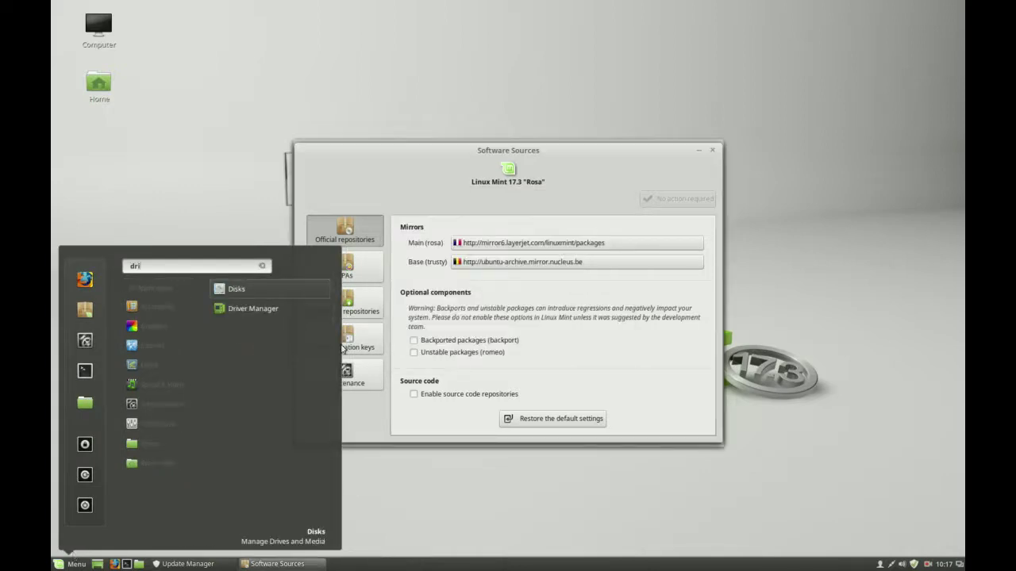
pyautogui.click(252, 309)
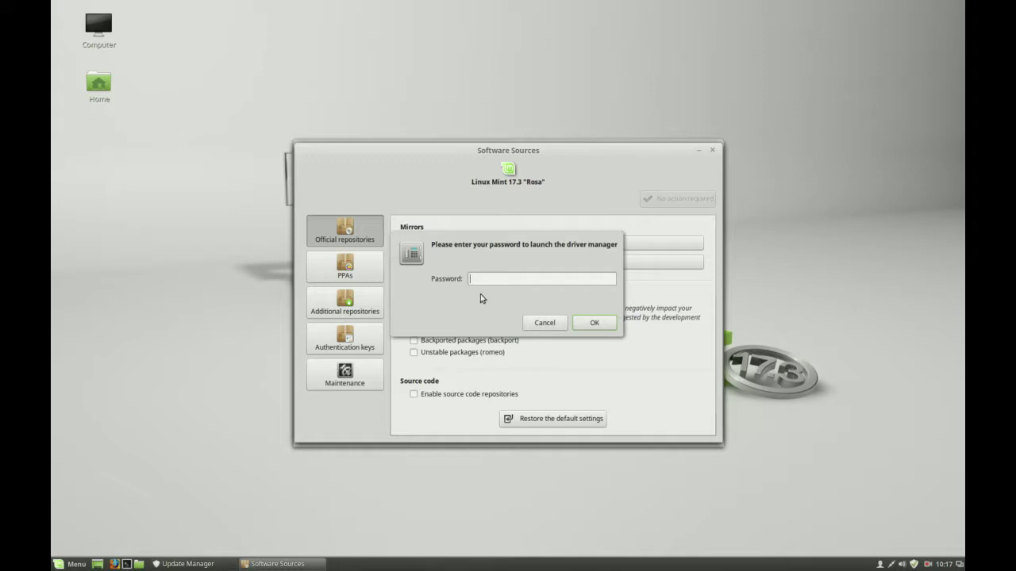
pyautogui.press('Return')
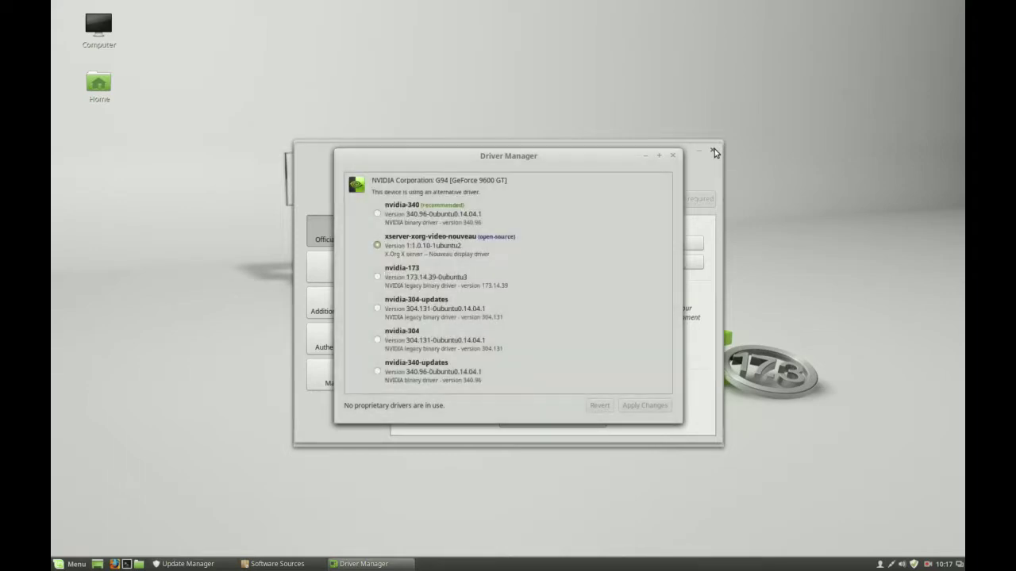
# - Switch the NVIDIA GeForce 9600 GT to the recommended nvidia-340 driver and apply the change
pyautogui.click(377, 213)
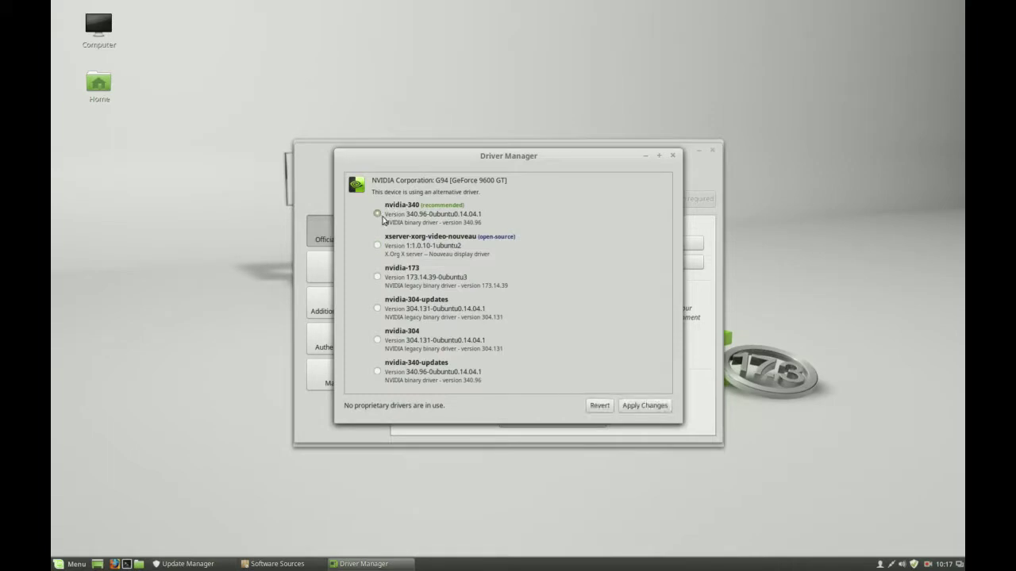
pyautogui.click(646, 407)
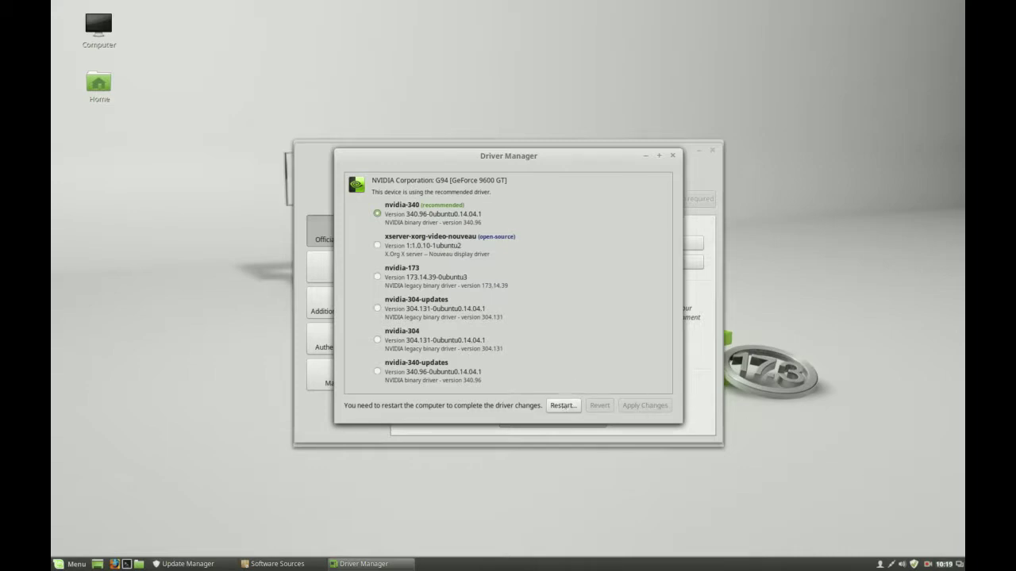
pyautogui.click(928, 565)
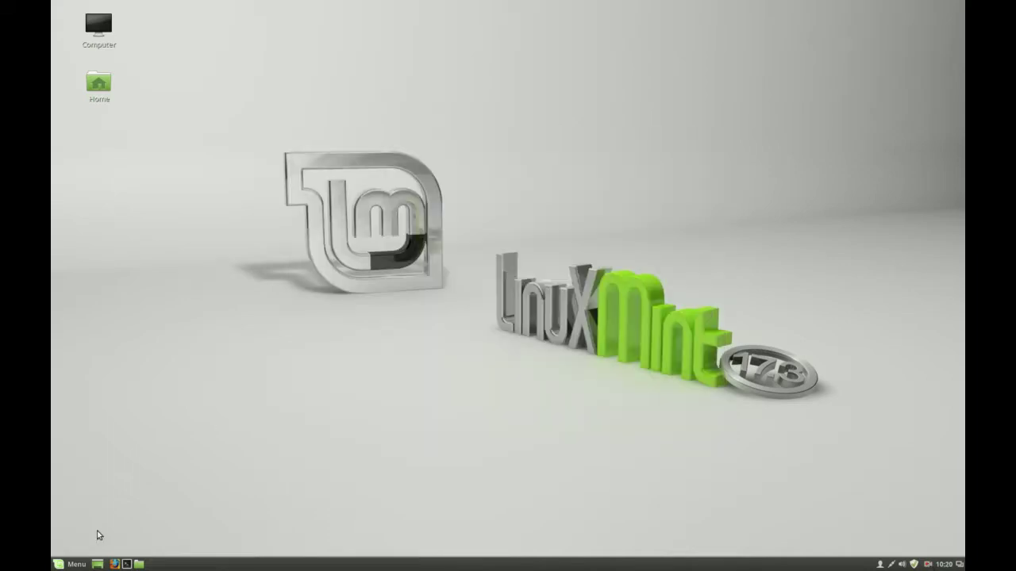
pyautogui.click(67, 560)
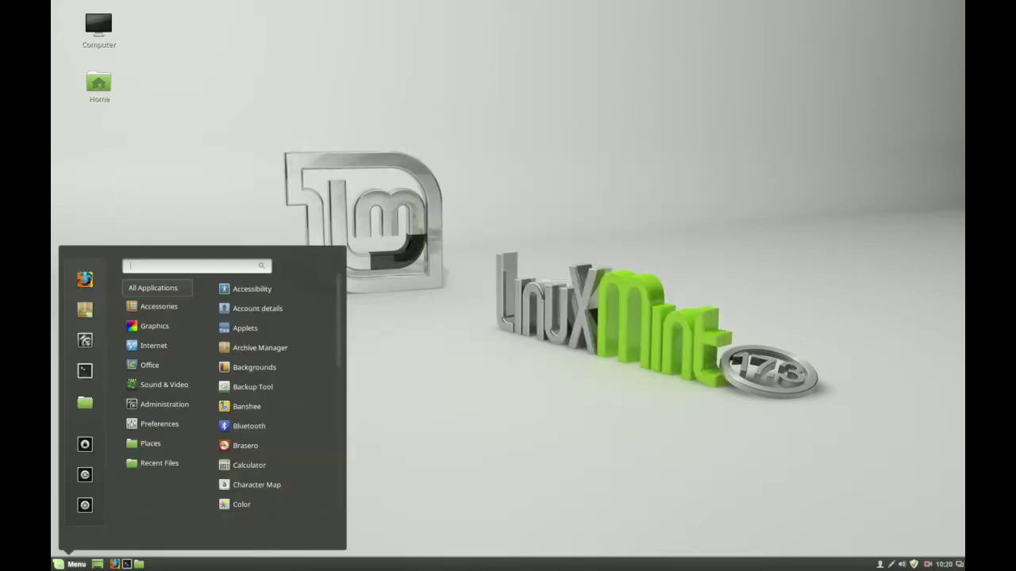
pyautogui.write('dri')
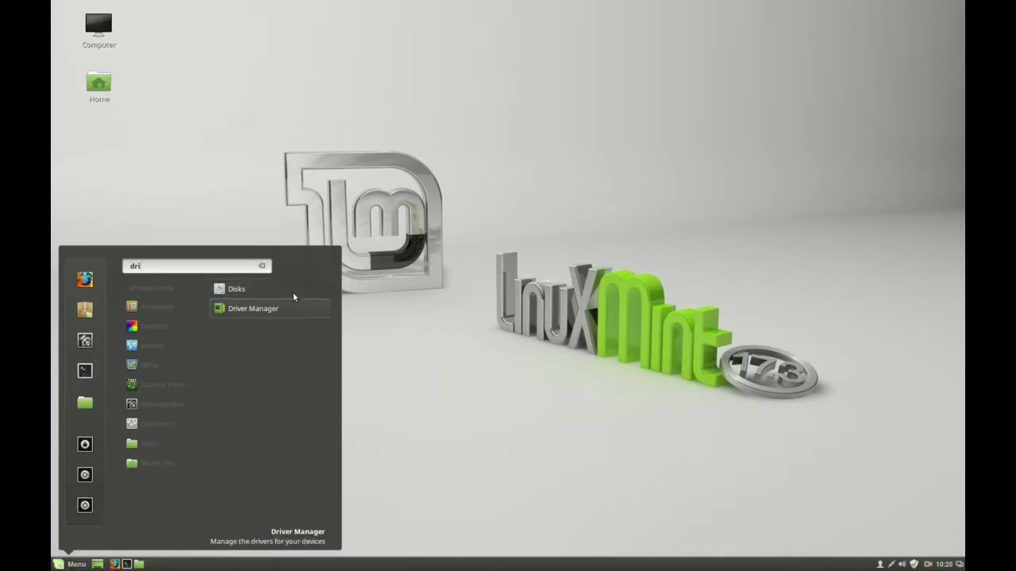
pyautogui.click(293, 292)
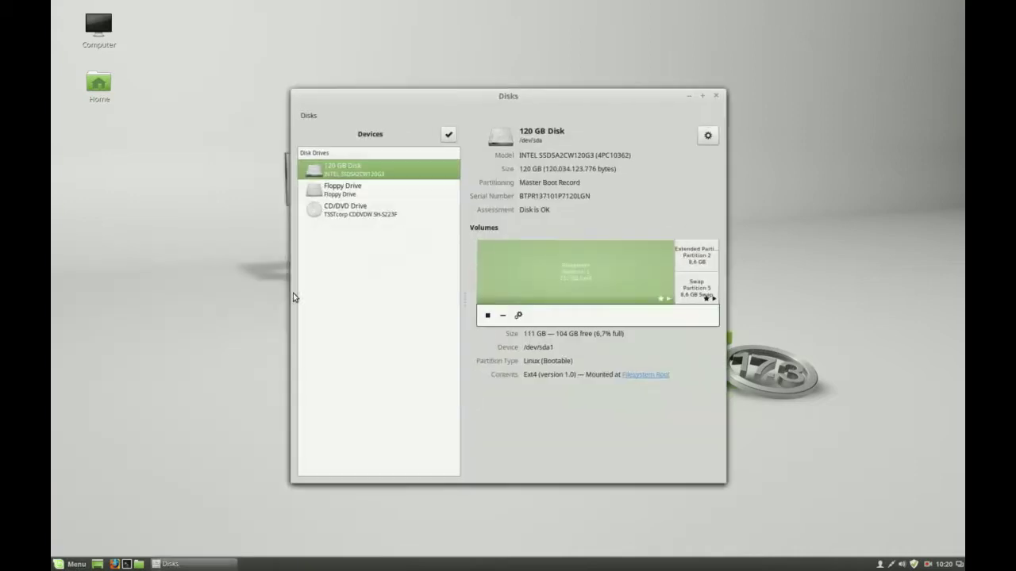
pyautogui.click(715, 97)
# - Launch Driver Manager with the account password, check which graphics driver is in use, and close it
pyautogui.click(70, 561)
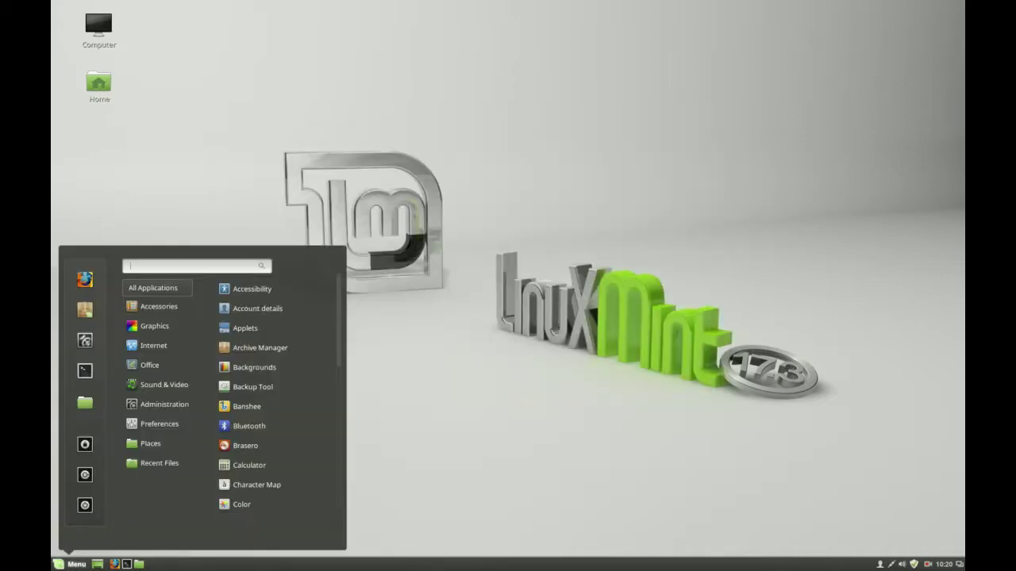
pyautogui.write('dri')
pyautogui.click(288, 311)
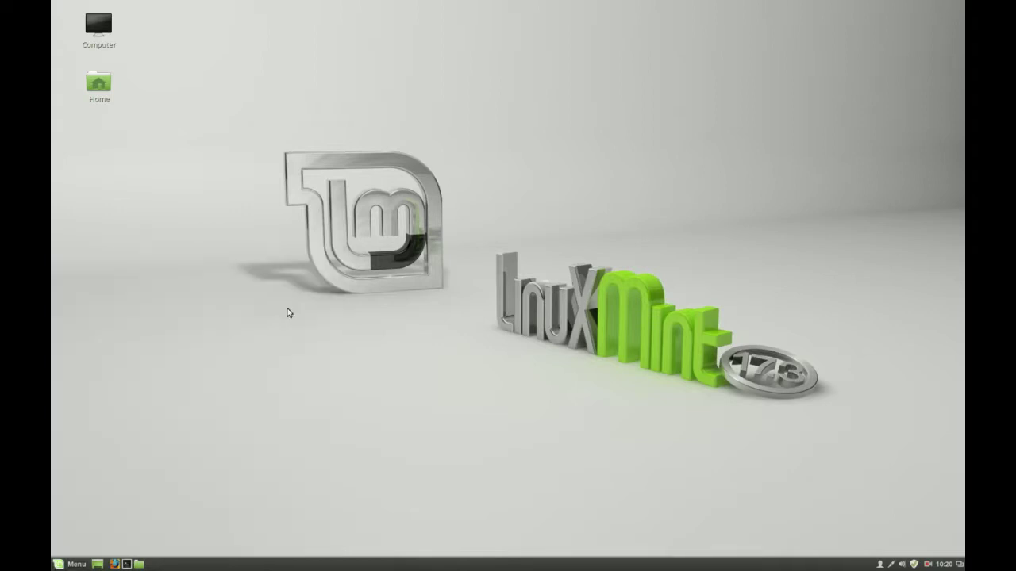
pyautogui.write('*****')
pyautogui.press('Return')
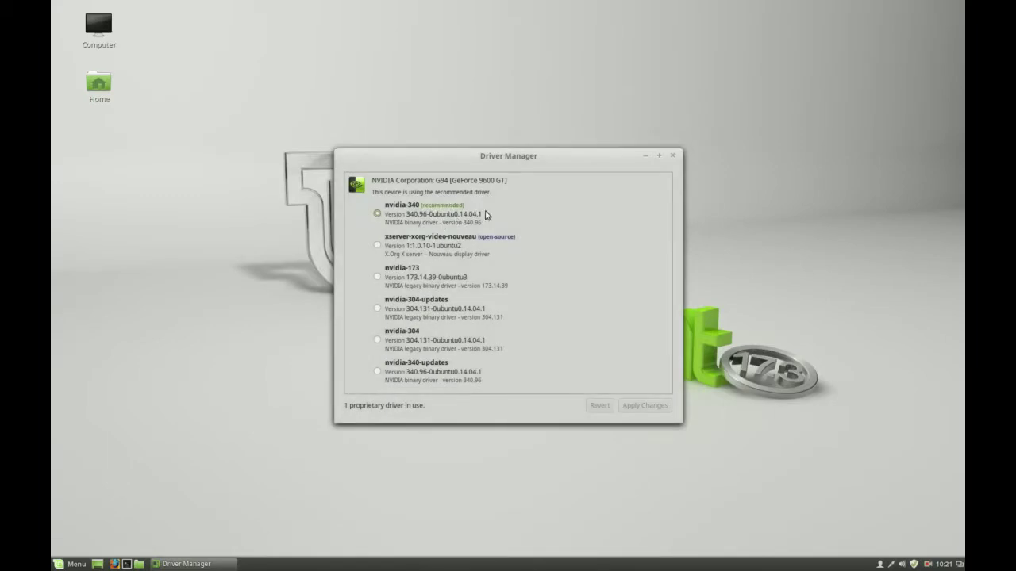
pyautogui.click(673, 156)
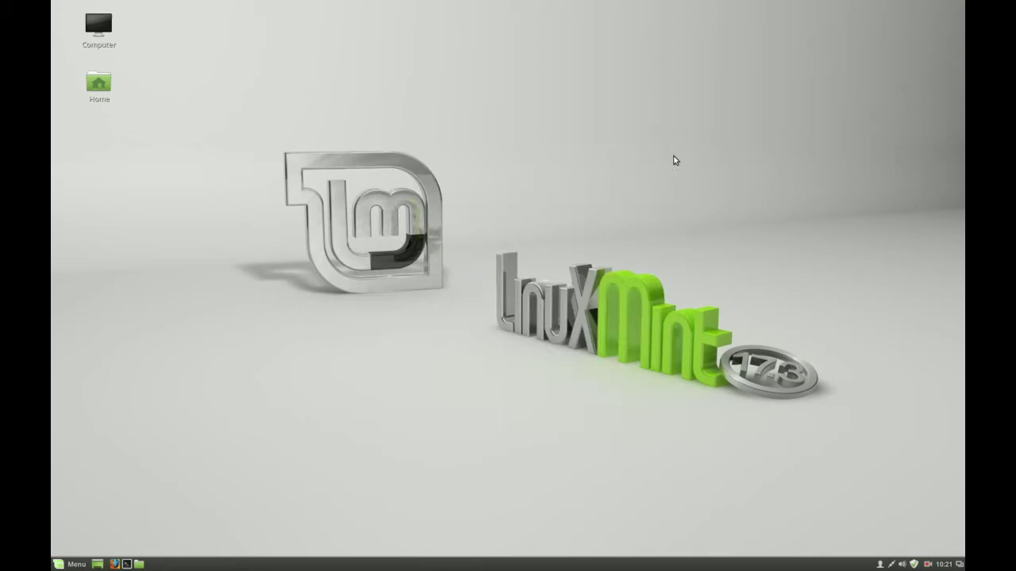
# - Launch Update Manager and refresh the list of available updates
pyautogui.click(68, 564)
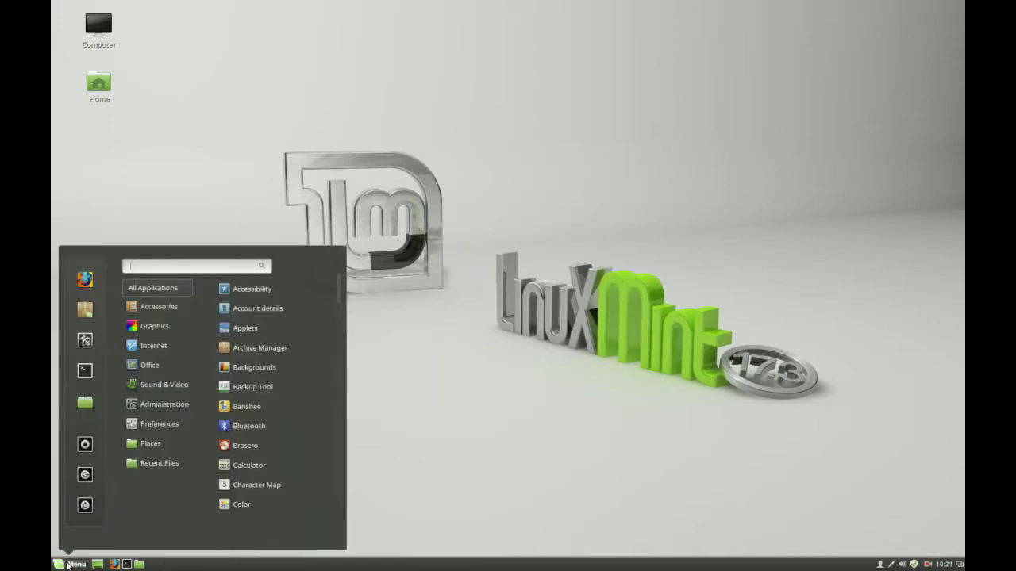
pyautogui.write('upd')
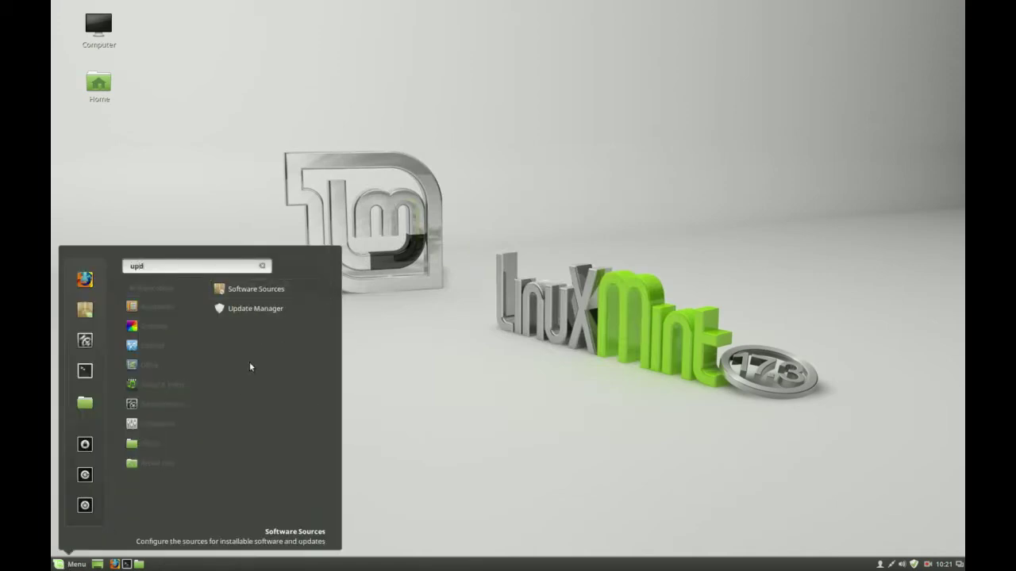
pyautogui.click(269, 318)
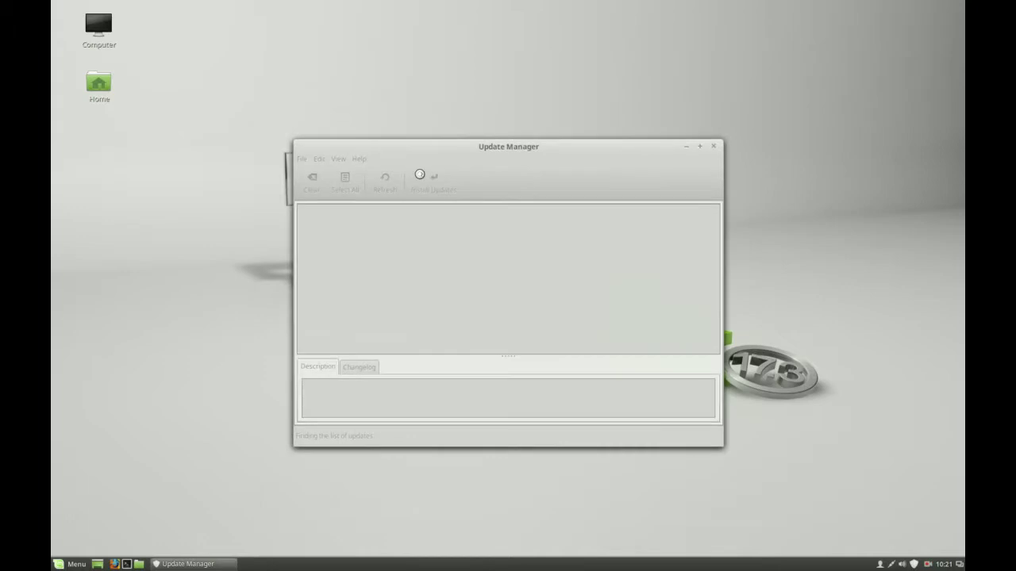
pyautogui.click(385, 183)
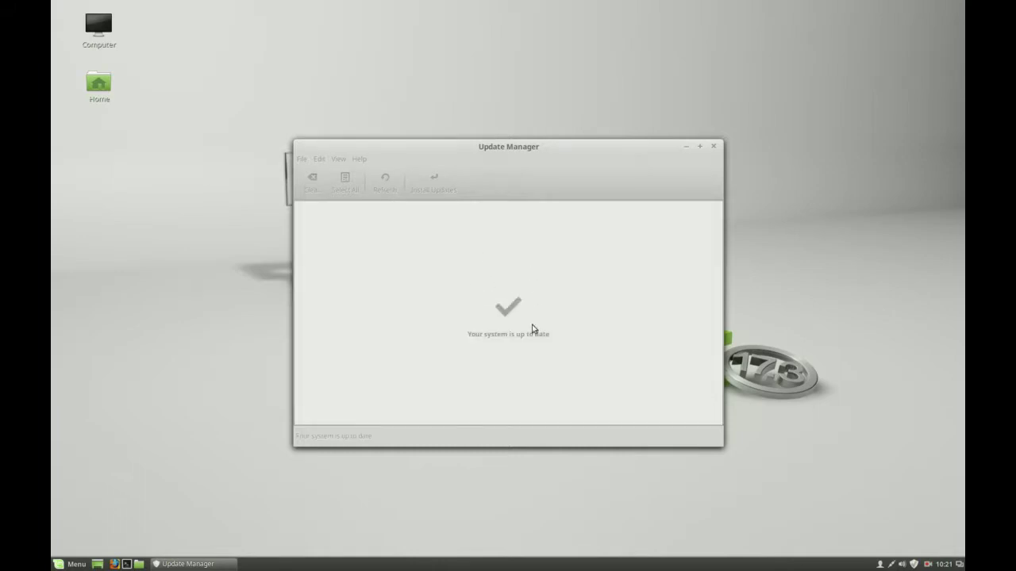
# - Open the Linux kernels window from Update Manager, then move and enlarge it to show more of the kernel list
pyautogui.click(337, 159)
pyautogui.click(350, 214)
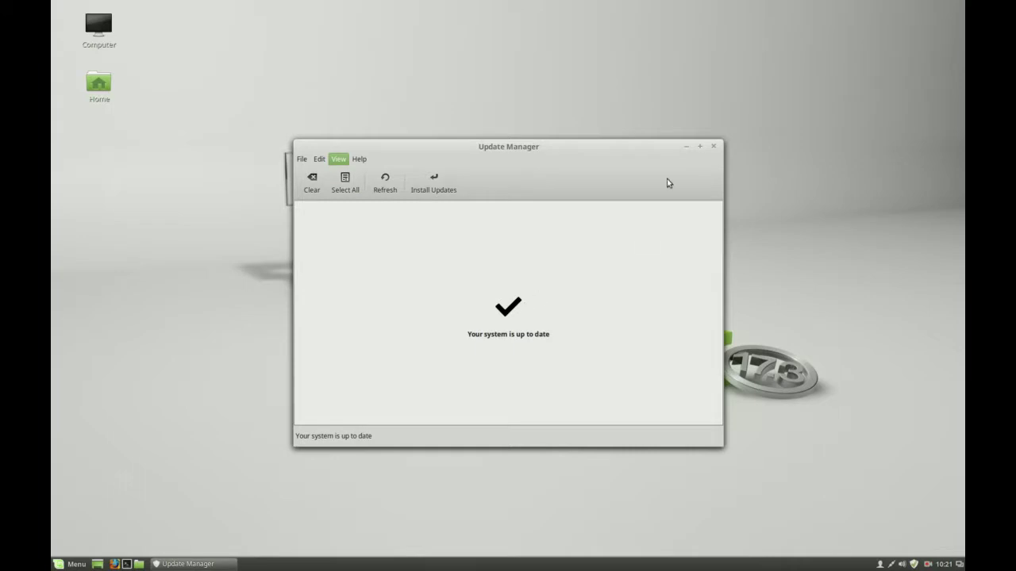
pyautogui.moveTo(537, 135); pyautogui.dragTo(382, 32)
pyautogui.moveTo(591, 363); pyautogui.dragTo(769, 502)
# - Install the 4.2.0-22 kernel, confirming the installation and authenticating with the account password
pyautogui.moveTo(762, 143); pyautogui.dragTo(754, 290)
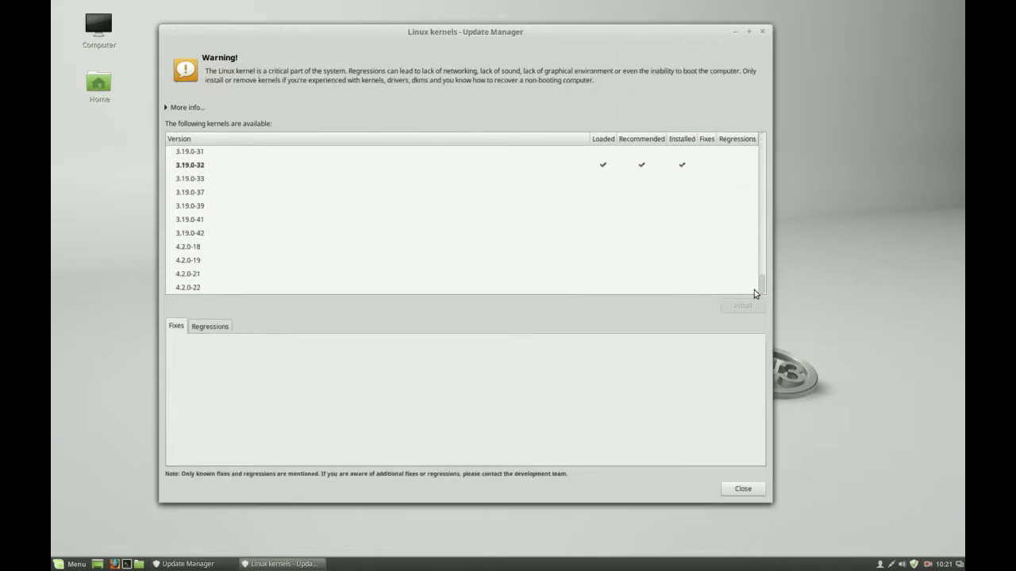
pyautogui.click(261, 292)
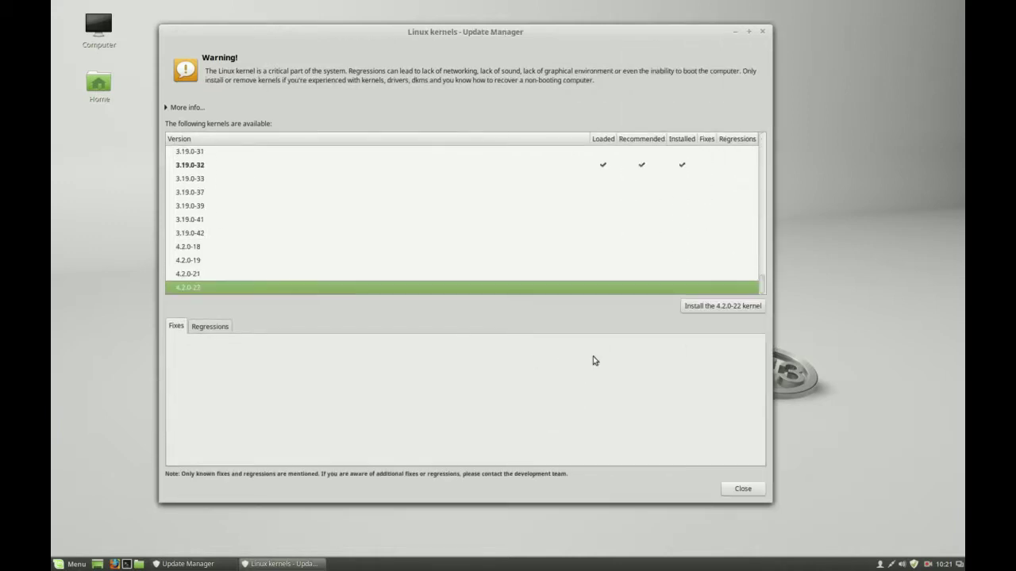
pyautogui.click(712, 312)
pyautogui.click(534, 291)
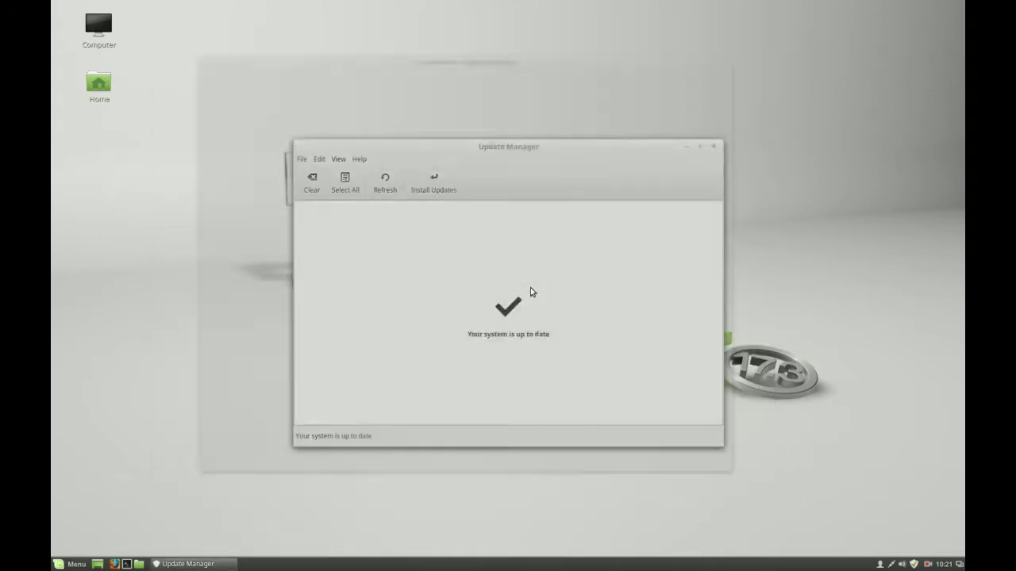
pyautogui.write('****')
pyautogui.press('Return')
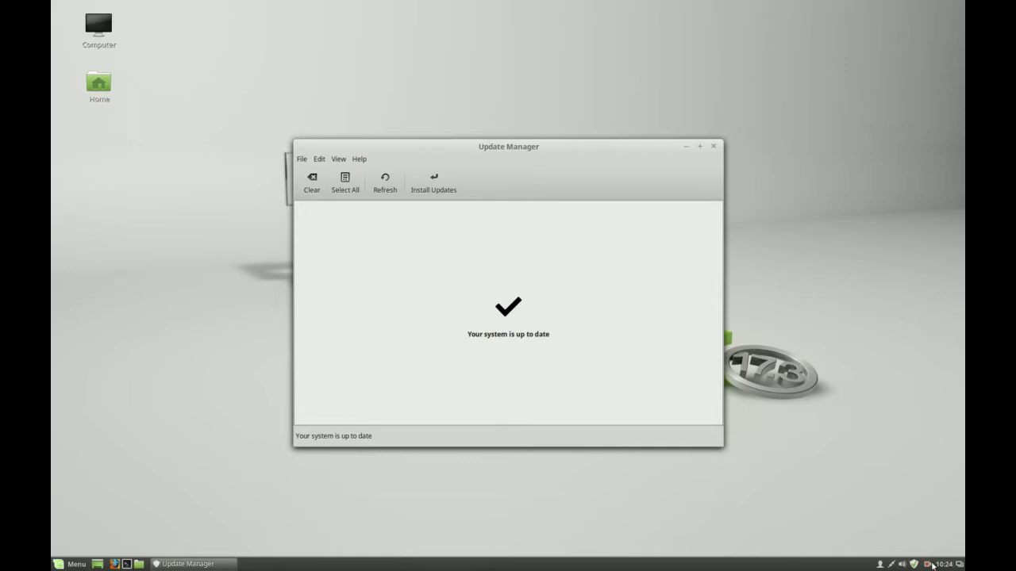
pyautogui.click(928, 564)
pyautogui.click(915, 512)
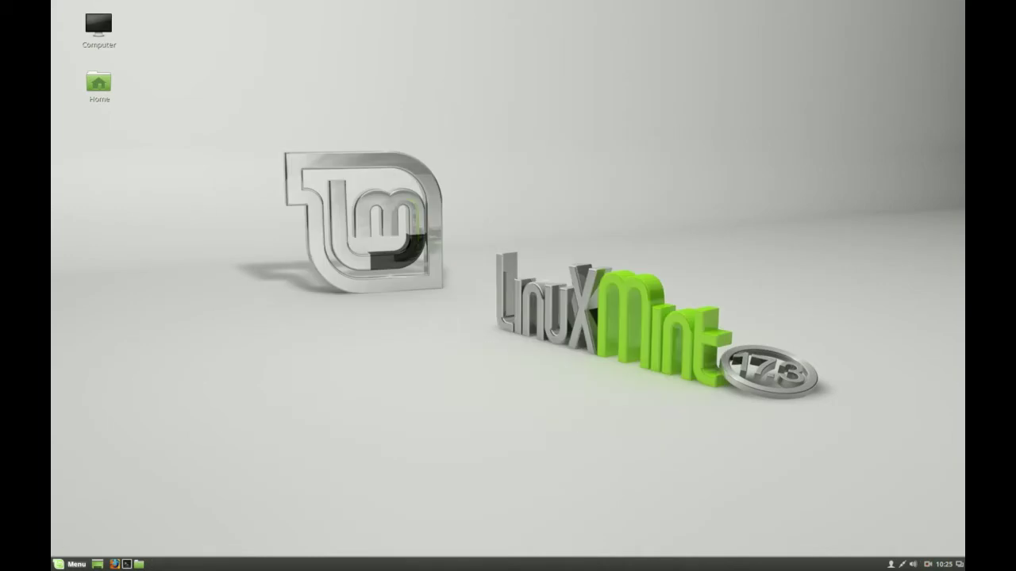
# - Launch Update Manager and open its software sources configuration, authenticating with the account password
pyautogui.press('super')
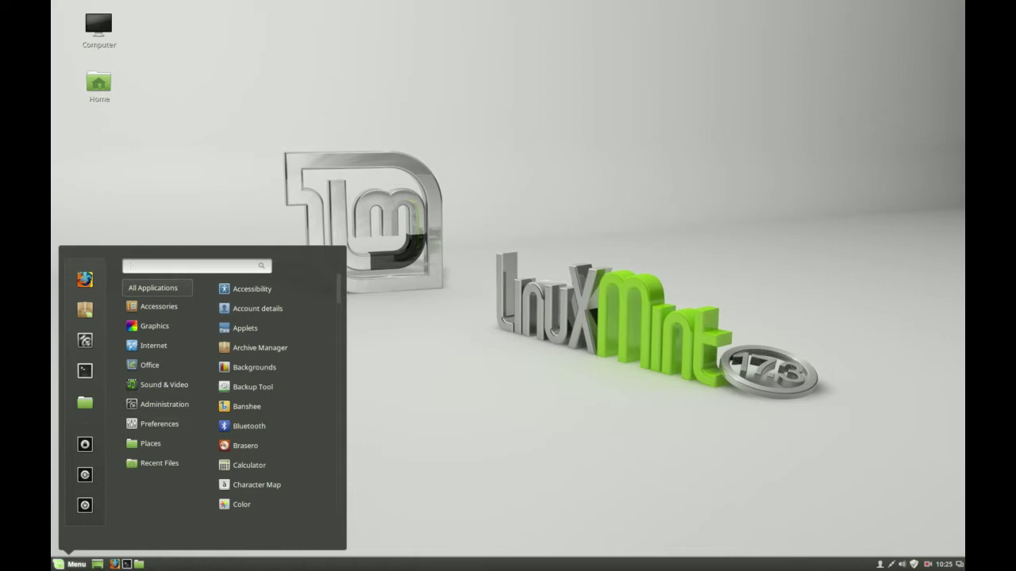
pyautogui.write('u')
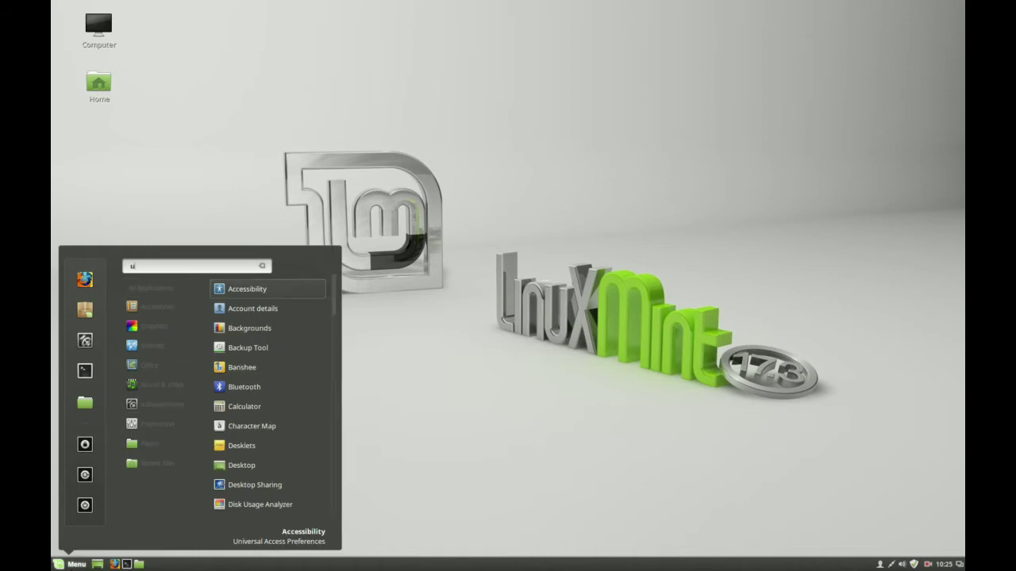
pyautogui.write('pda')
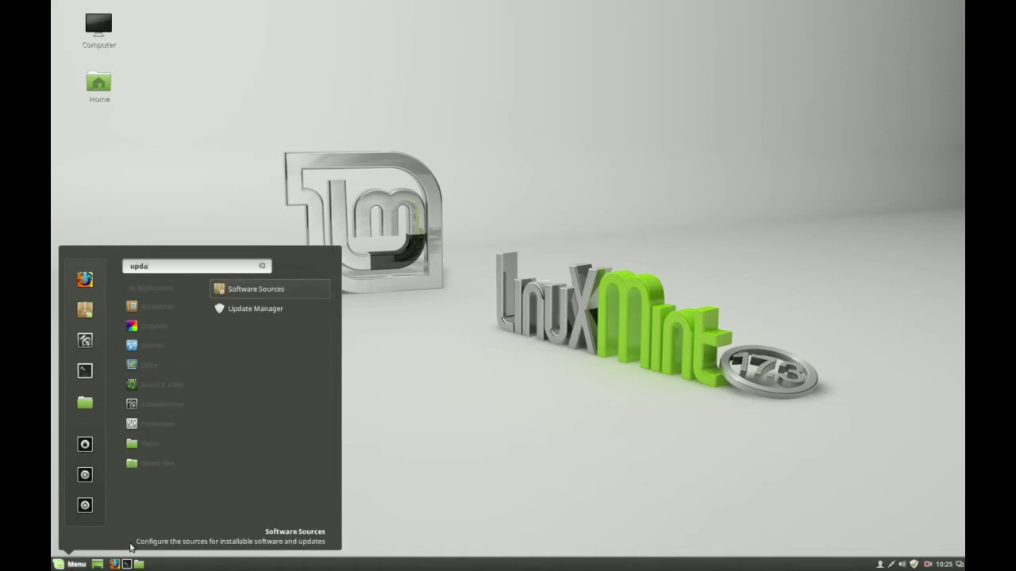
pyautogui.click(255, 309)
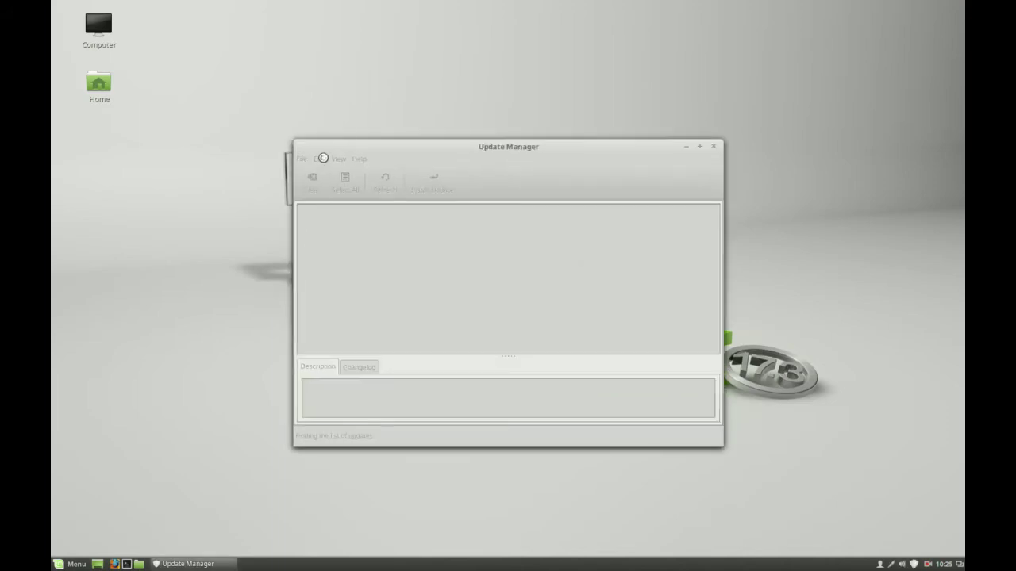
pyautogui.click(319, 159)
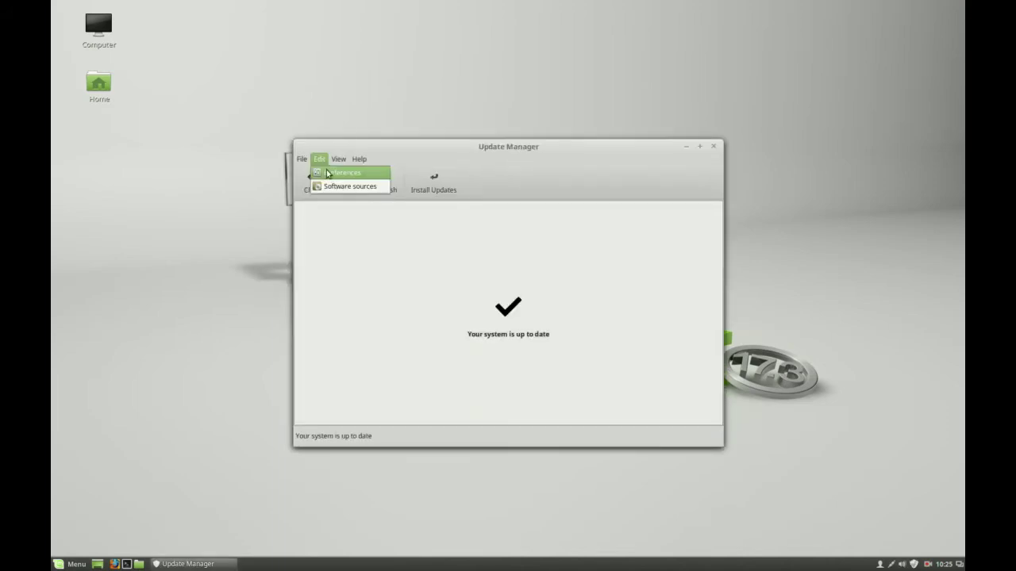
pyautogui.click(337, 188)
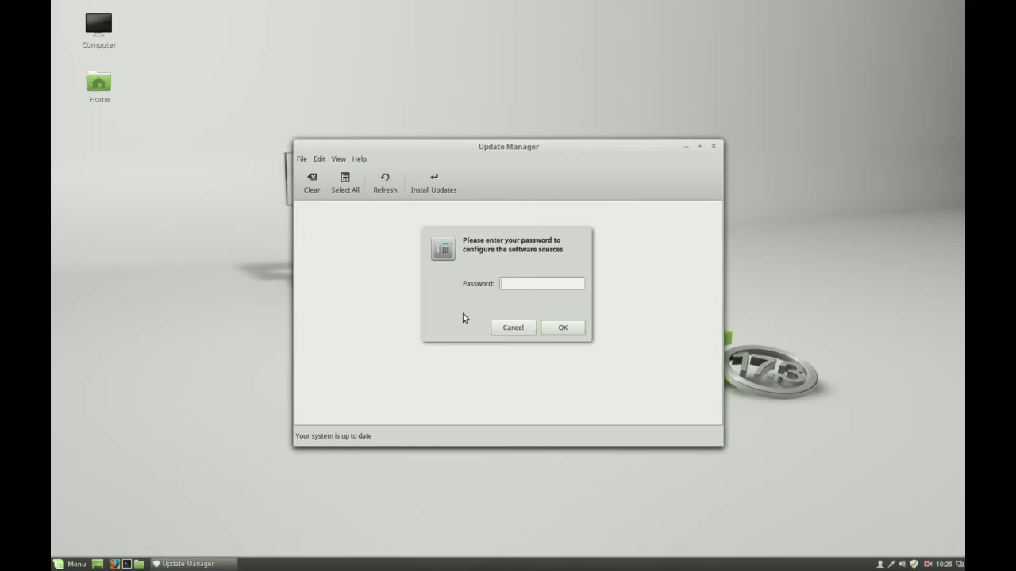
pyautogui.write('***')
pyautogui.press('Return')
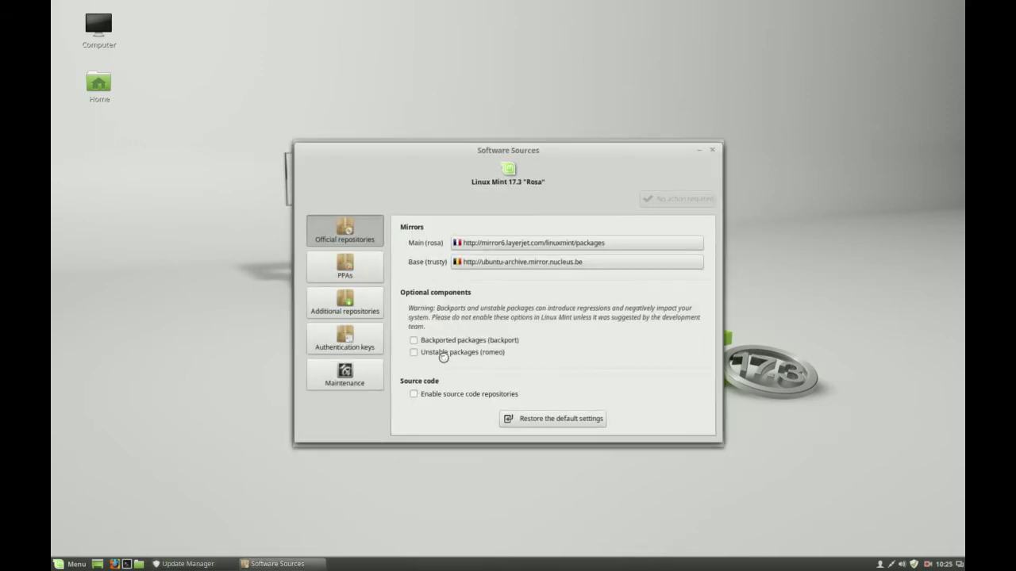
# - Enable the unstable packages (romeo) component, update the package cache, and refresh the list of available updates in Update Manager
pyautogui.click(443, 355)
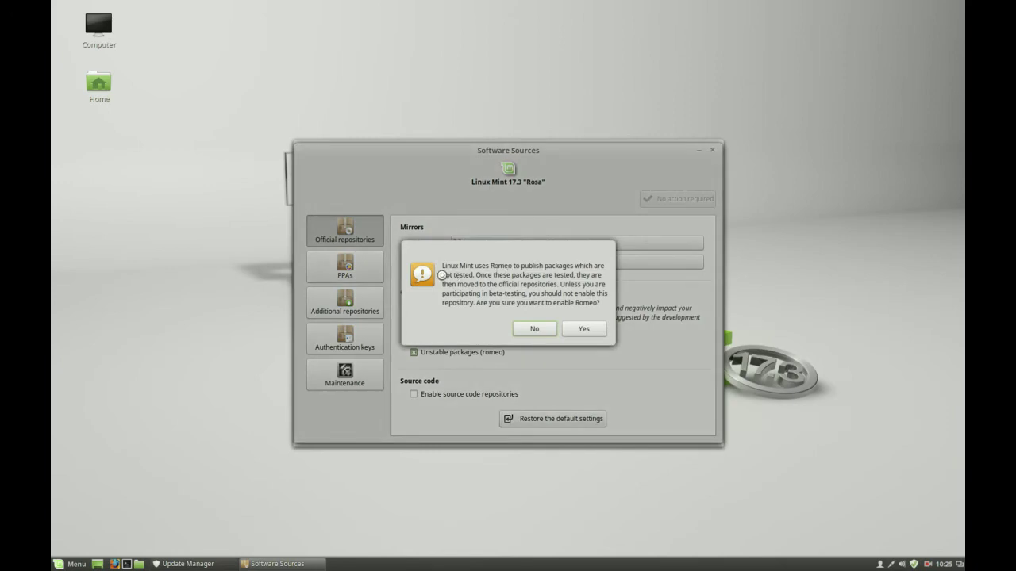
pyautogui.click(582, 328)
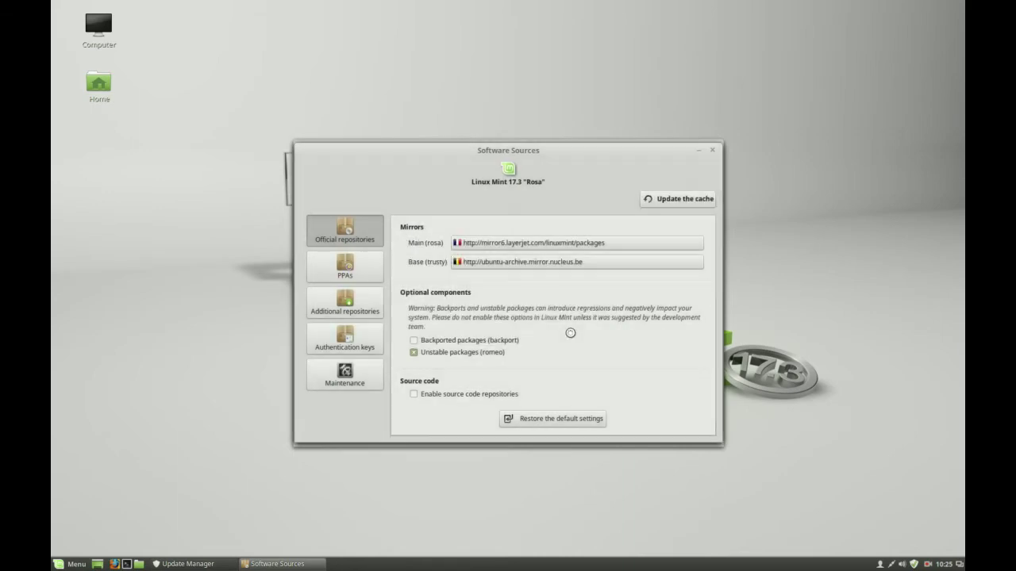
pyautogui.click(655, 199)
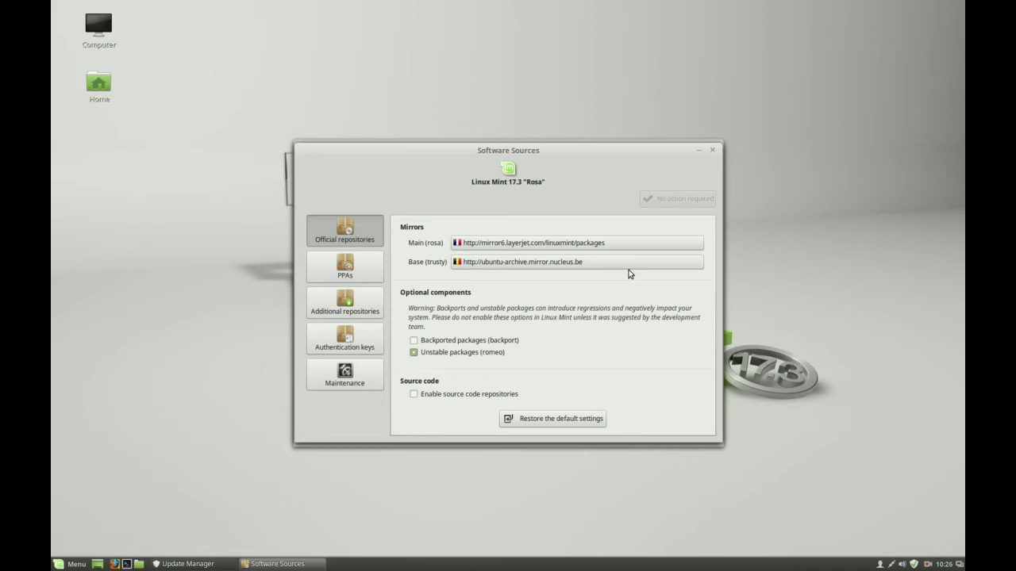
pyautogui.click(712, 151)
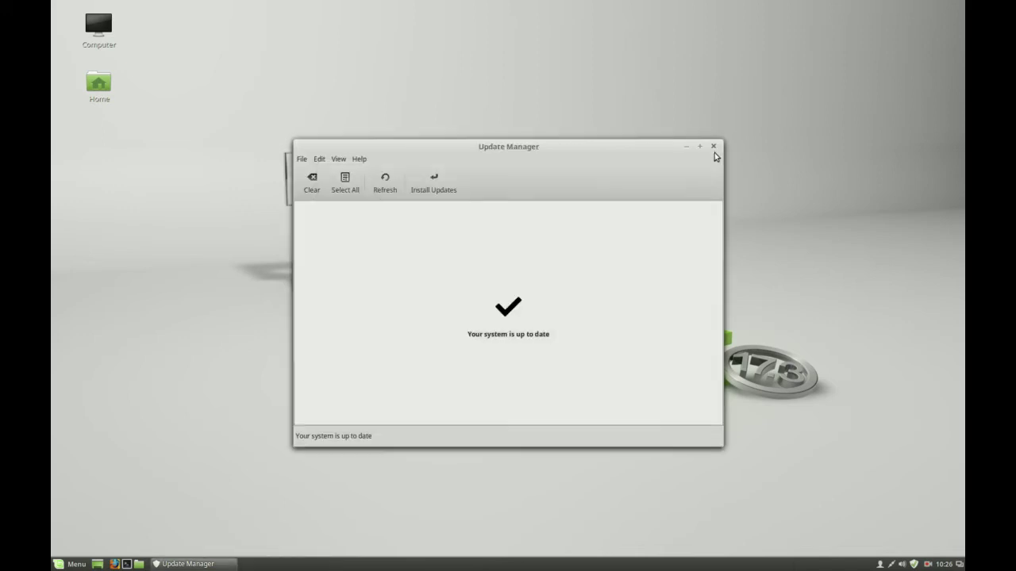
pyautogui.click(389, 192)
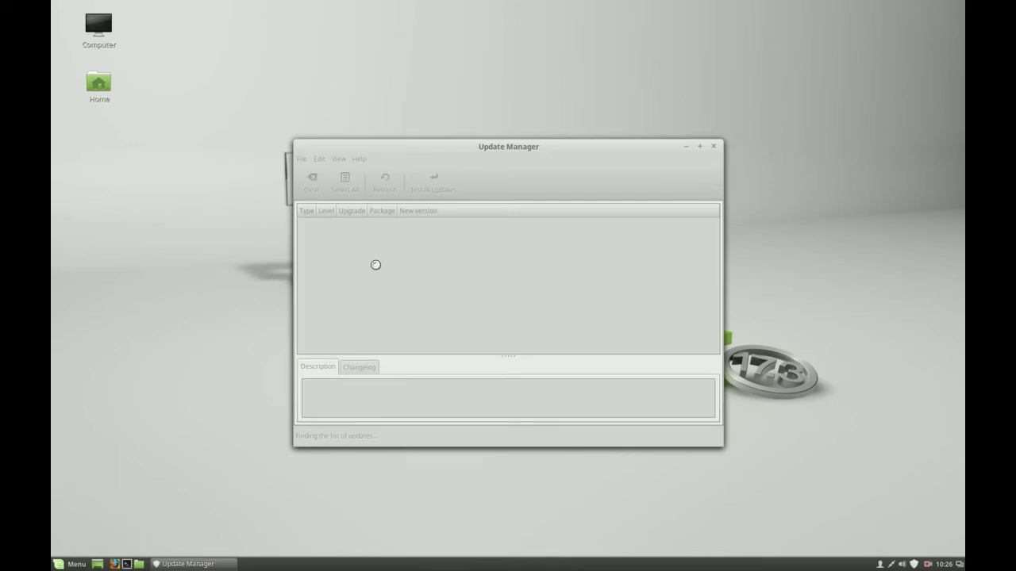
# - Open System Info to check the Cinnamon and kernel versions, and close it along with Update Manager
pyautogui.click(57, 564)
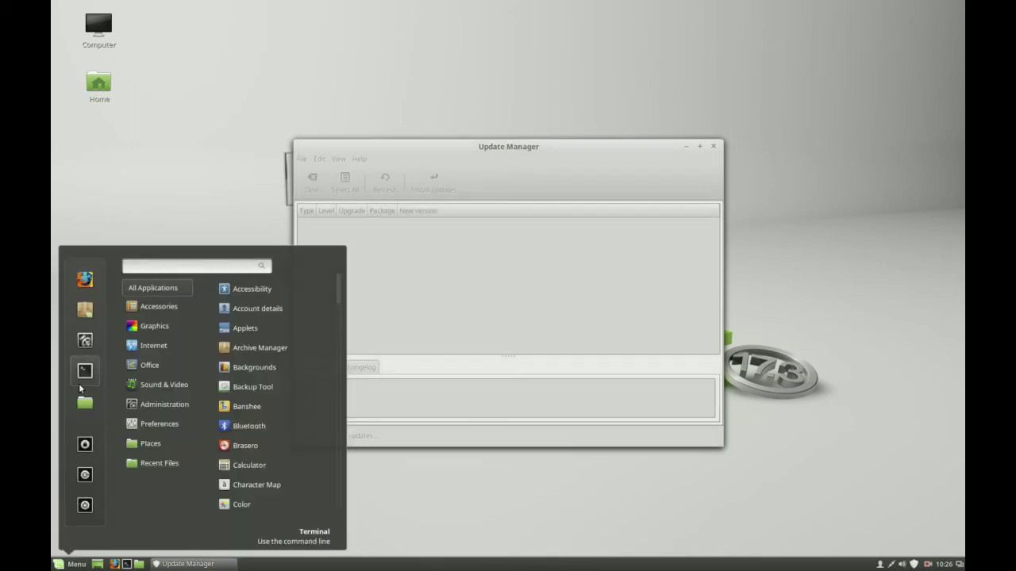
pyautogui.write('inf')
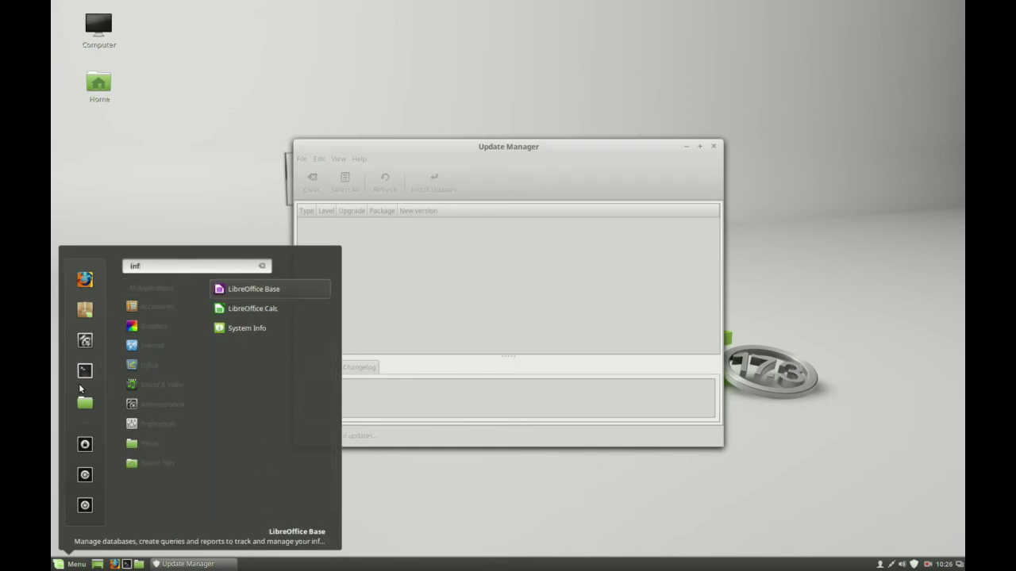
pyautogui.click(252, 328)
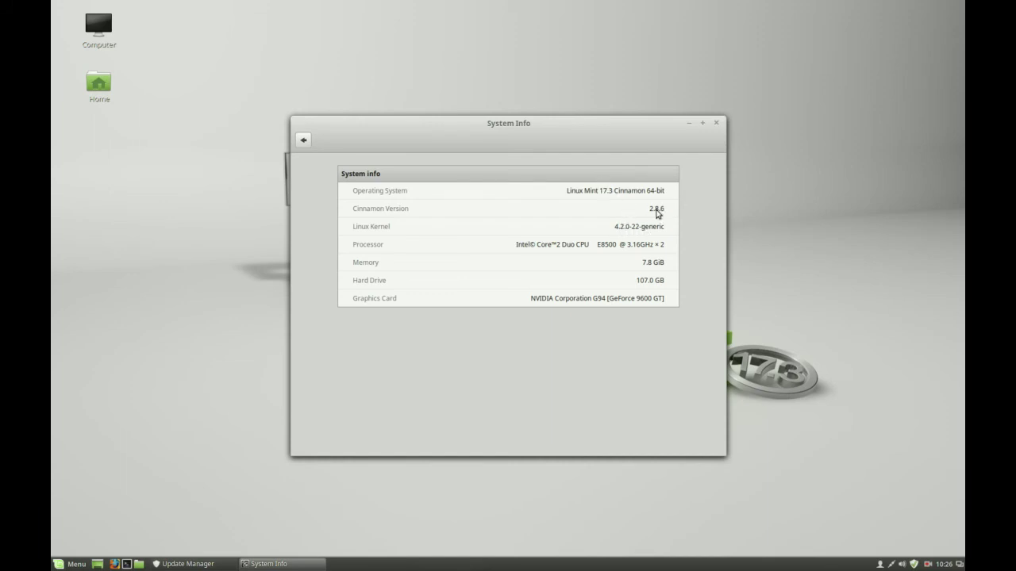
pyautogui.click(612, 192)
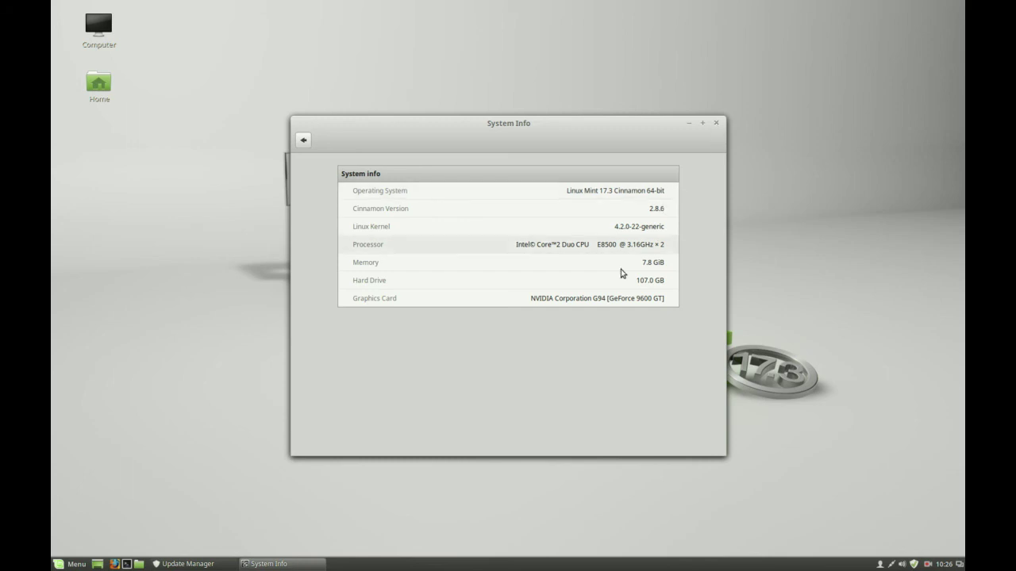
pyautogui.click(716, 123)
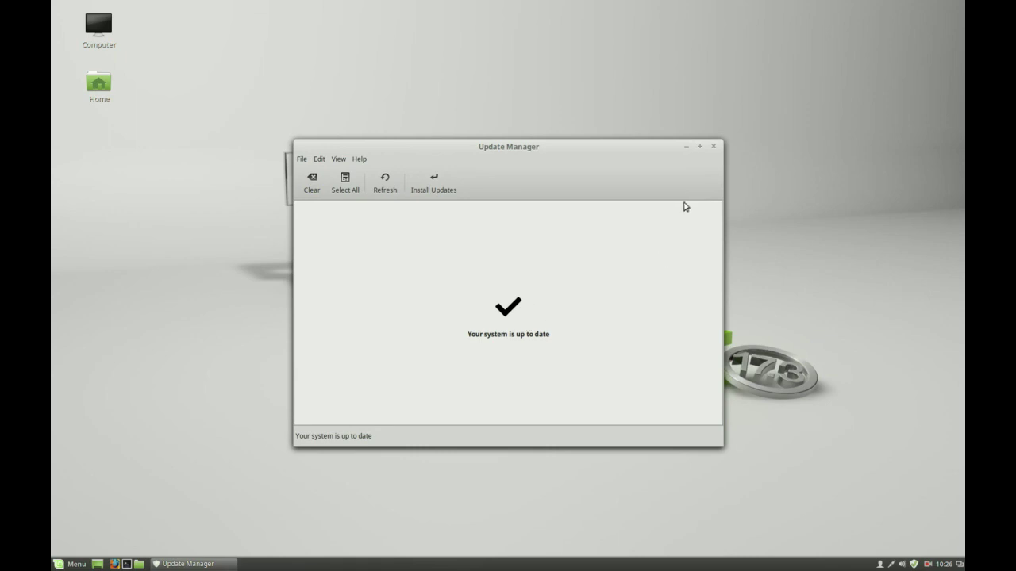
pyautogui.click(713, 146)
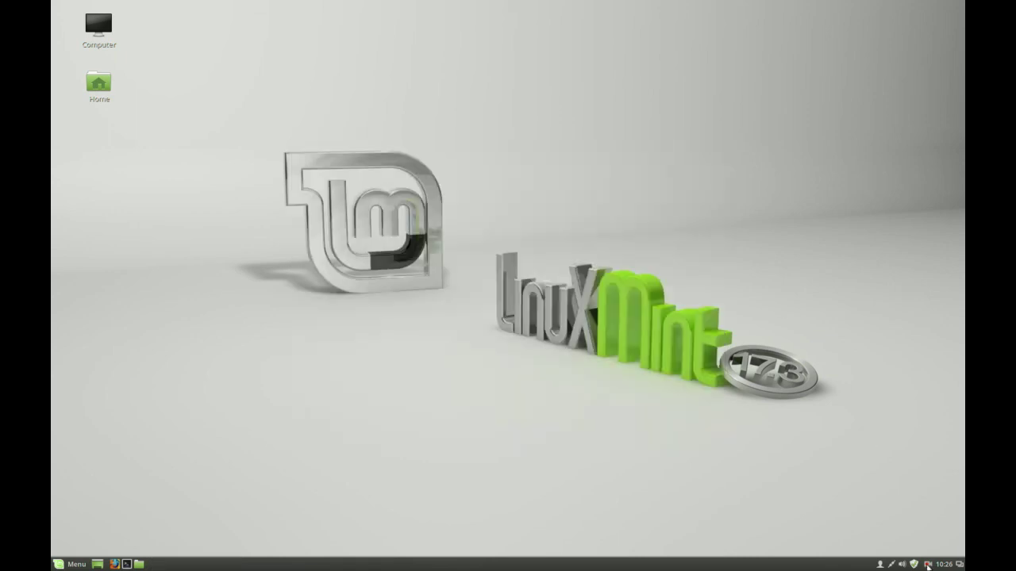